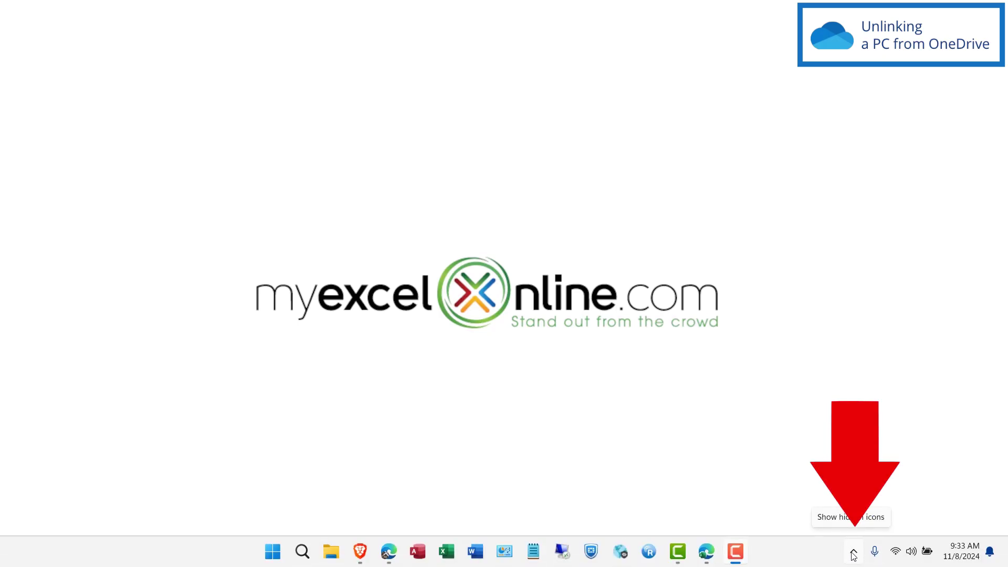
Step: Open OneDrive from the hidden notification-area icons on the taskbar
left_click(855, 555)
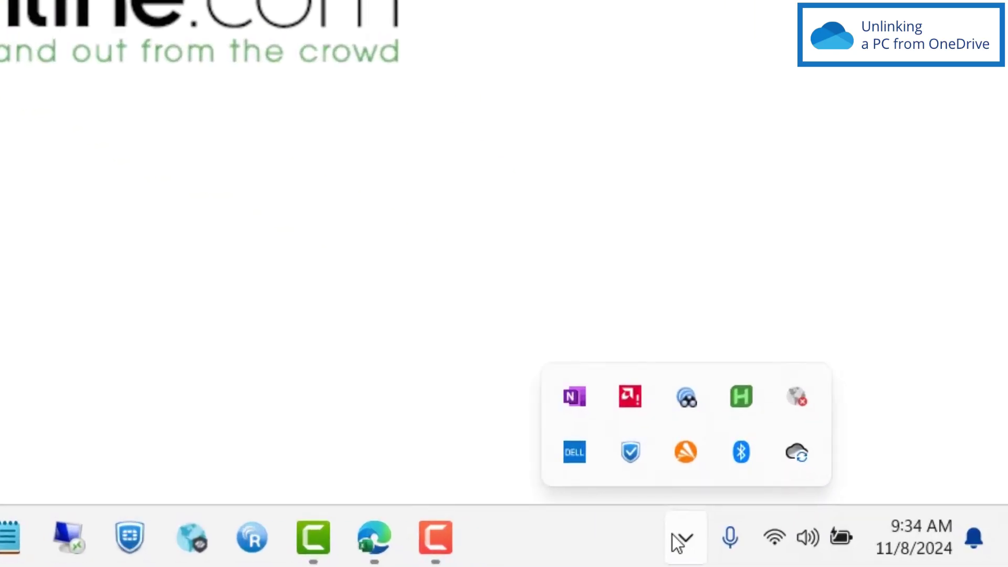
left_click(798, 454)
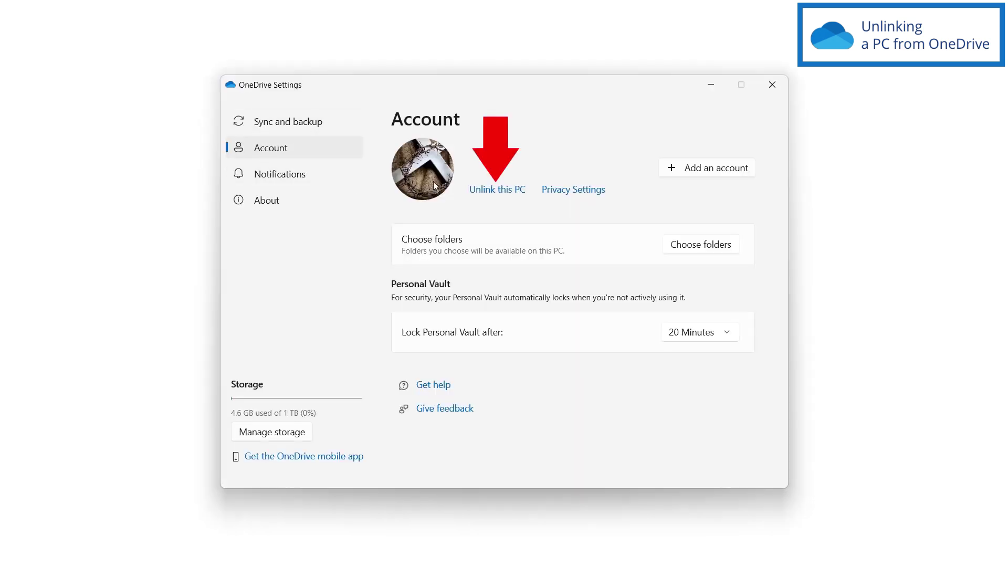
Step: Choose 'Unlink this PC' on the OneDrive Account page
left_click(492, 196)
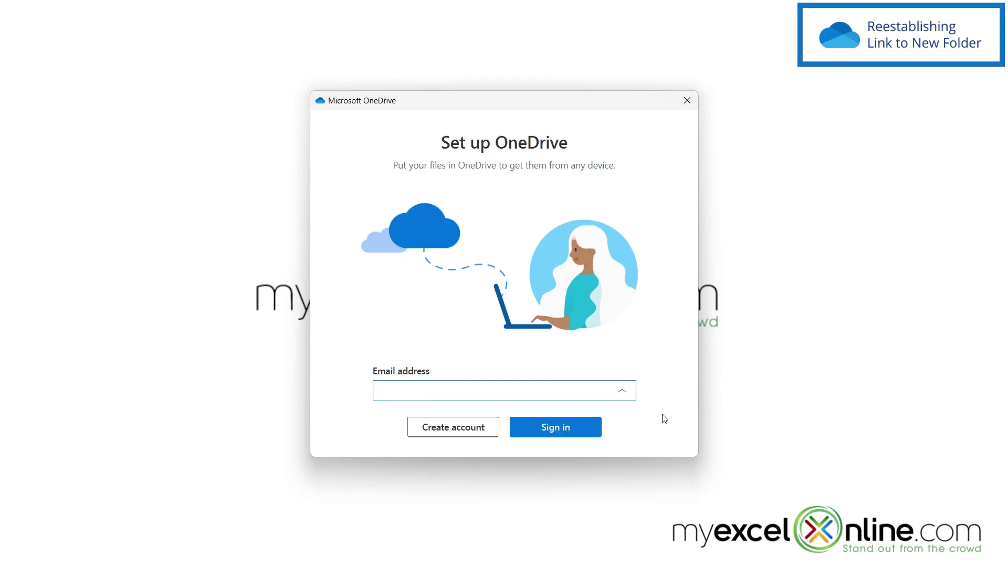
type("@yahoo.com")
Step: Sign back in to OneDrive with the entered email address
left_click(547, 426)
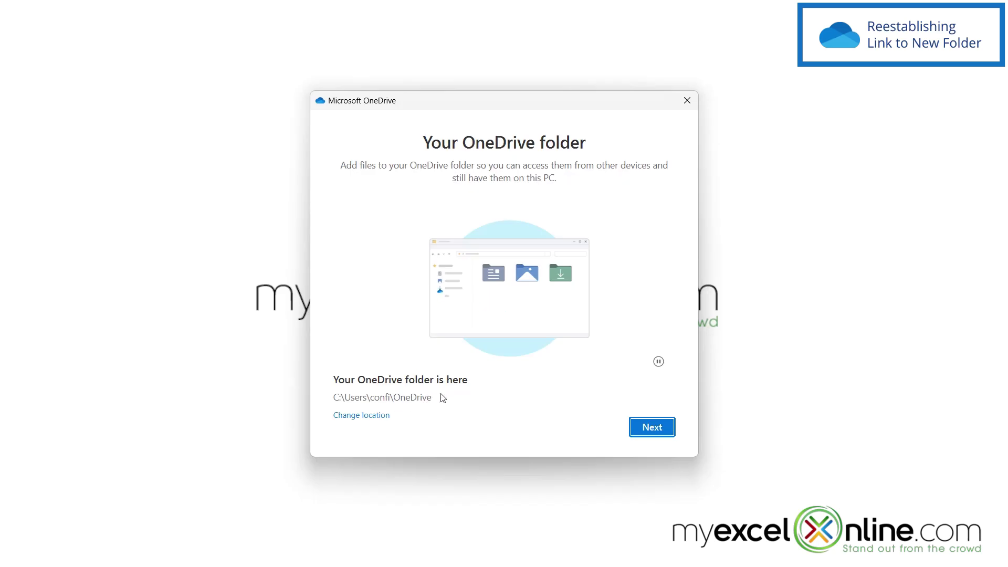
Step: Move the OneDrive folder location to the NEW ONE DRIVE folder
left_click(358, 418)
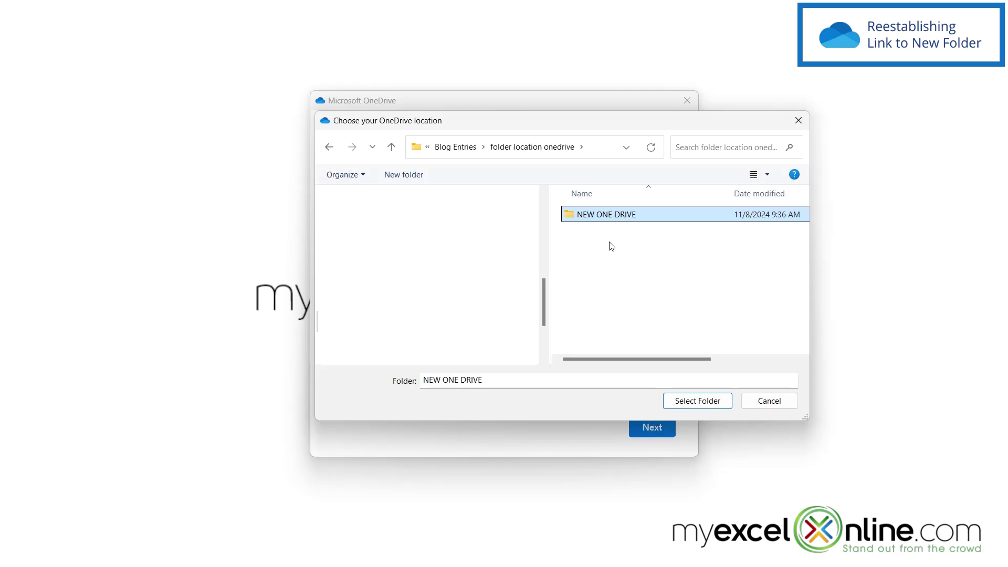
left_click(689, 405)
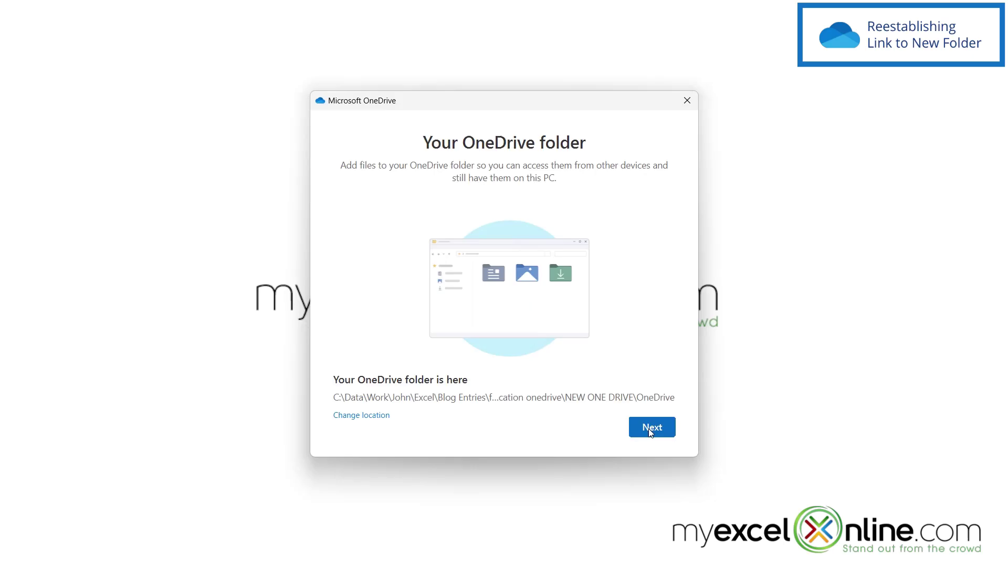
Step: Skip PC folder backup, step through the setup tour, and postpone the mobile app
left_click(648, 437)
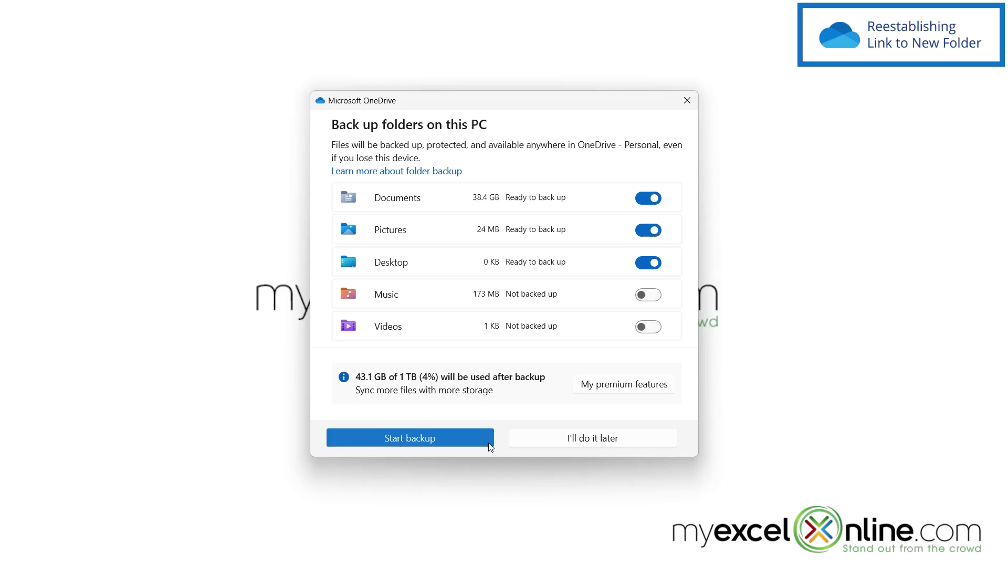
left_click(574, 446)
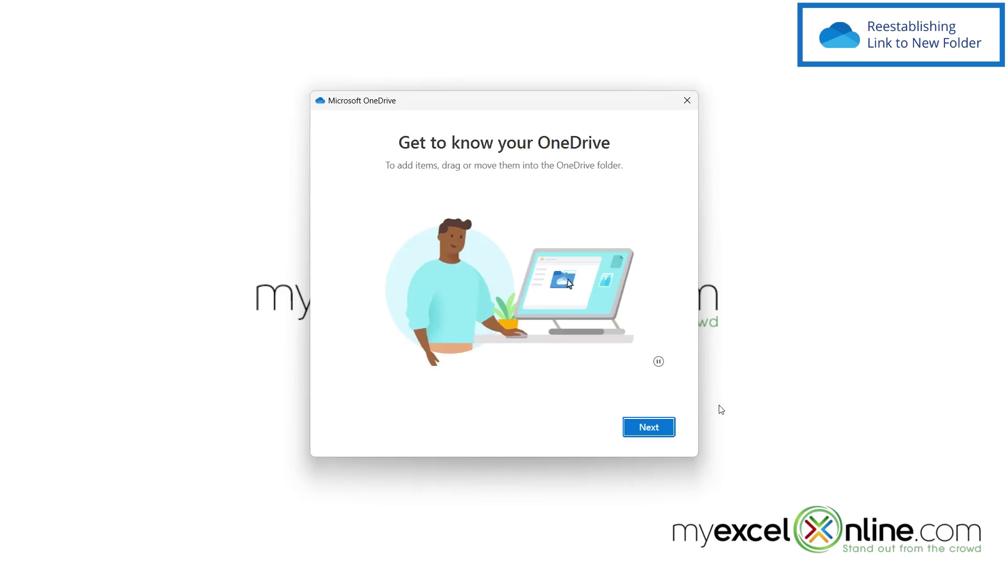
left_click(648, 429)
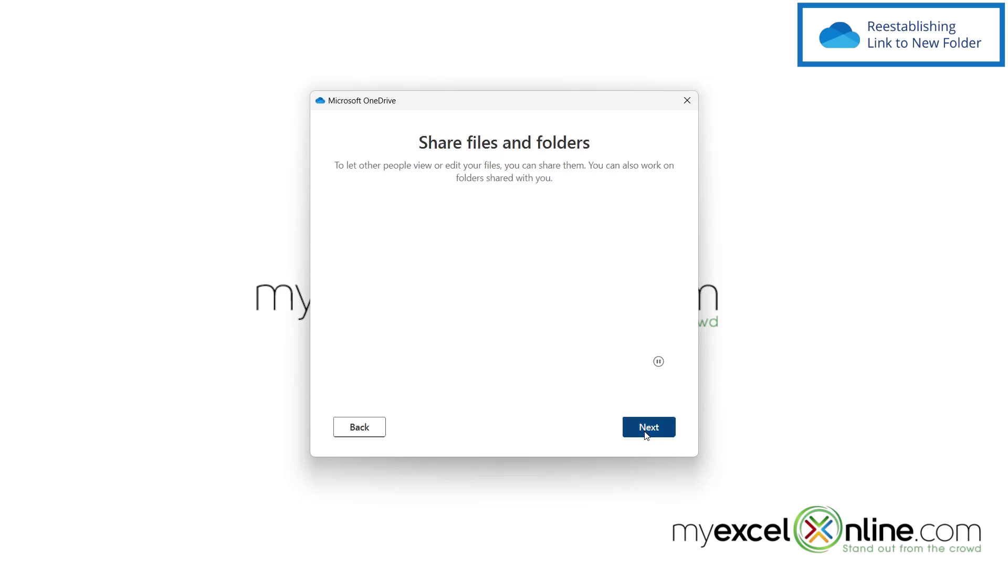
left_click(646, 433)
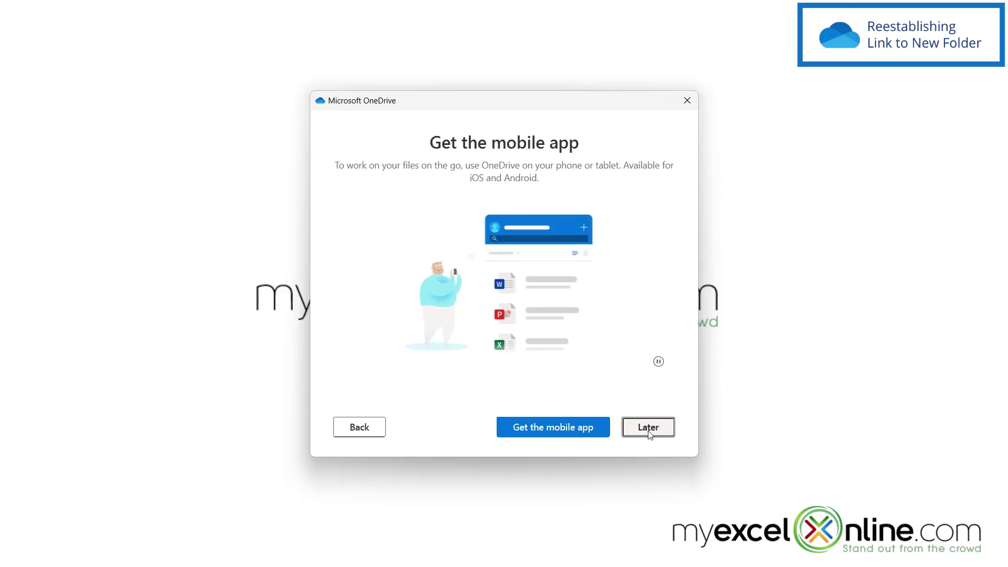
left_click(648, 434)
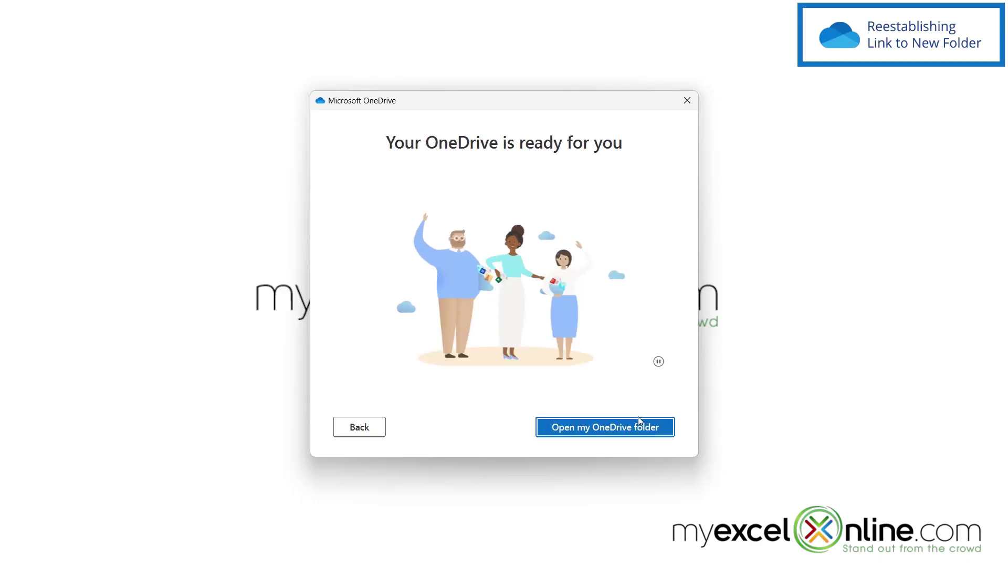
Step: Launch File Explorer on the new OneDrive folder, showing its 26 synced items
left_click(626, 428)
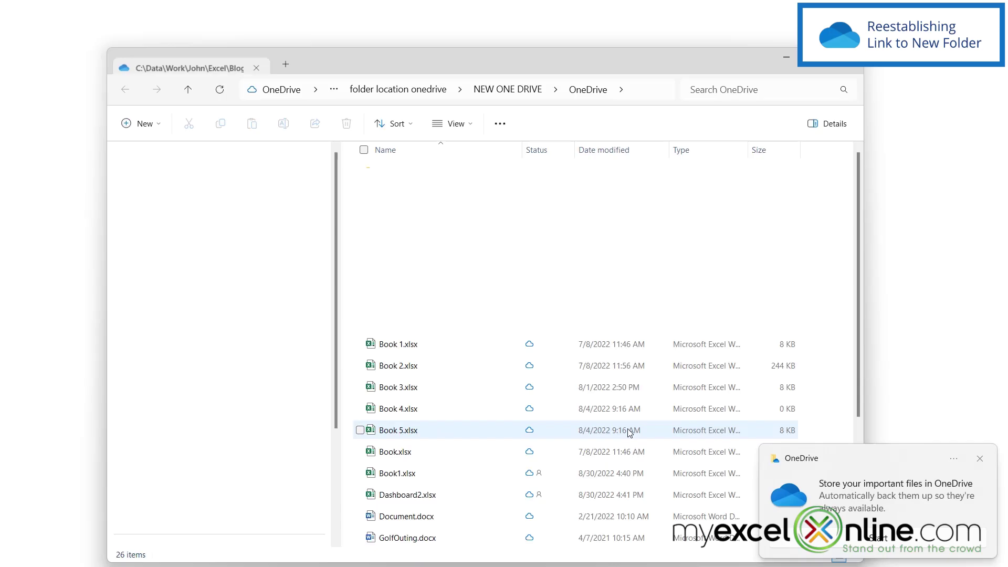